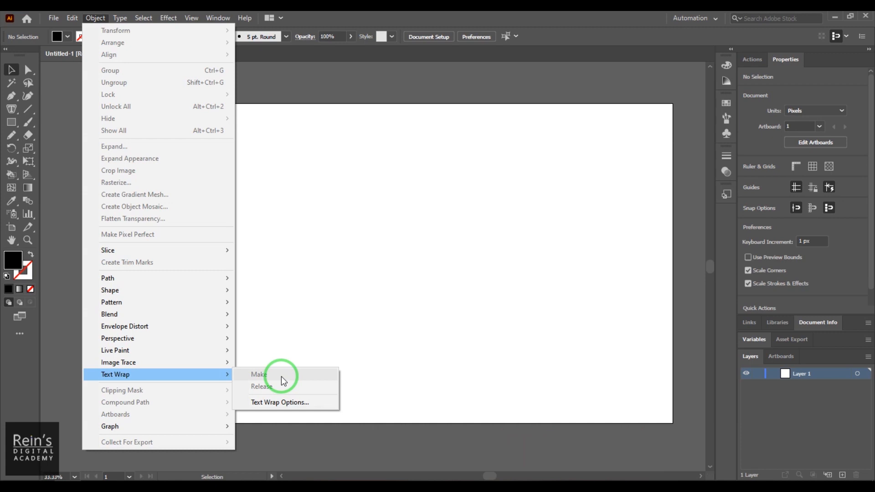
Draw a rectangle about 1844 x 1017 px covering most of the artboard.
click(428, 141)
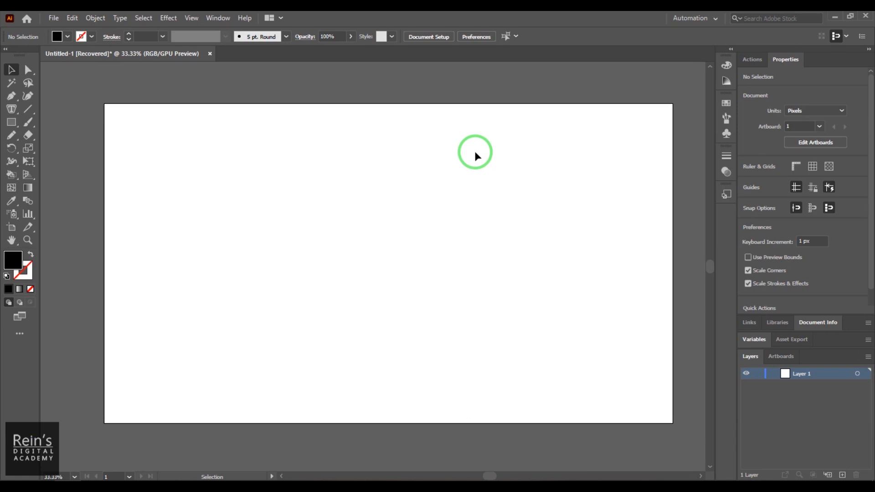
click(11, 122)
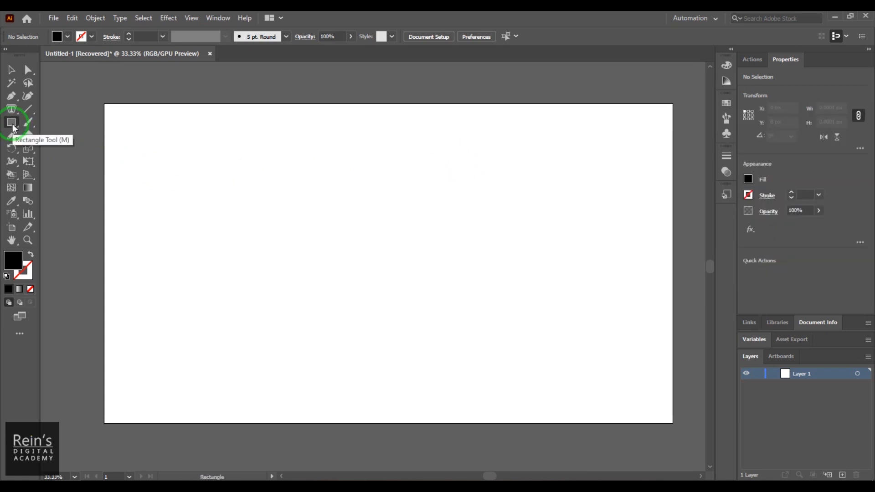
drag(113, 113, 659, 414)
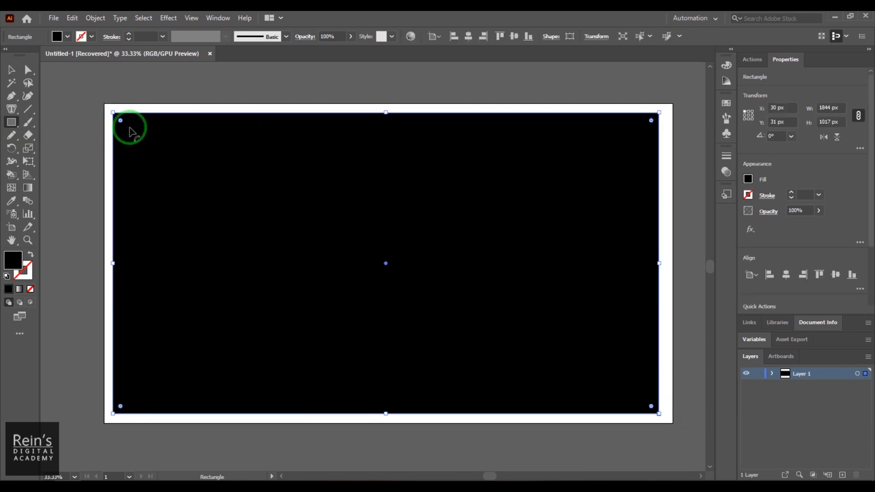
Set the rectangle's fill to none.
click(14, 73)
click(59, 37)
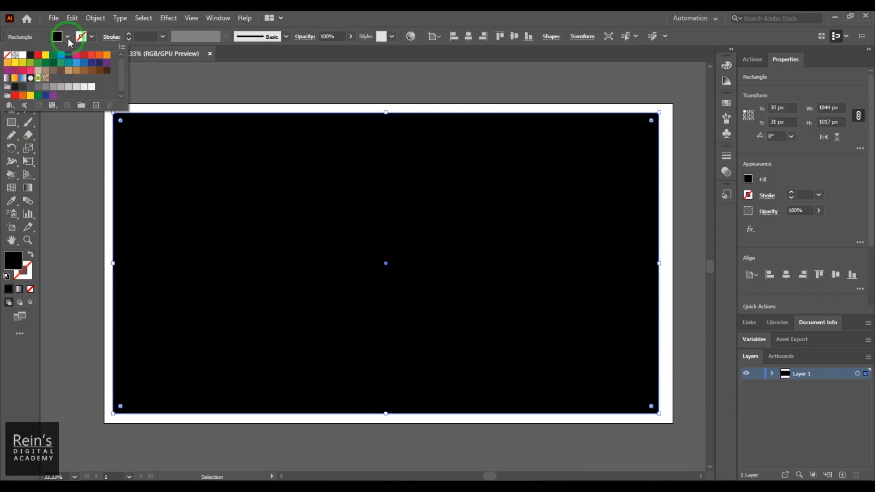
click(7, 55)
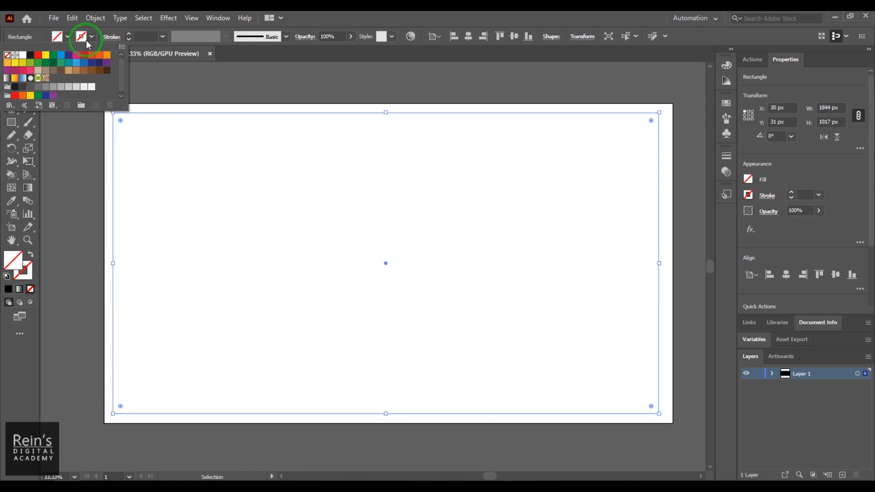
click(334, 123)
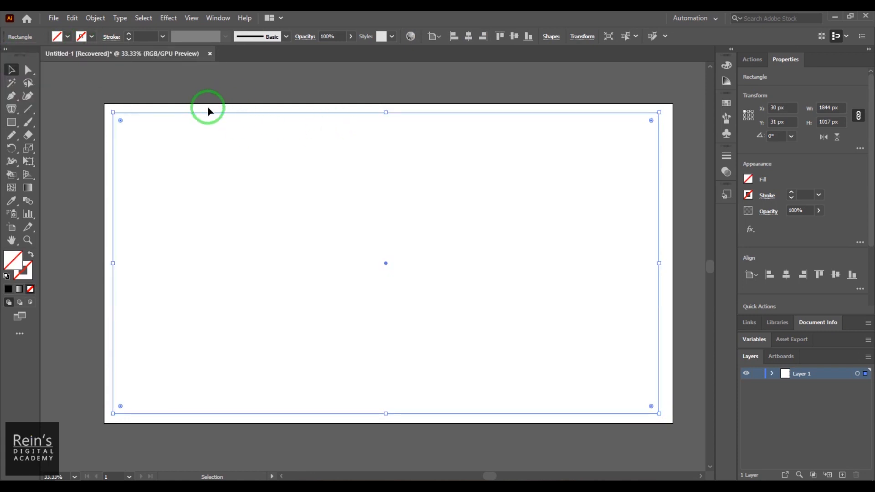
Turn the rectangle into an area type box filled with placeholder text, then deselect it.
click(12, 109)
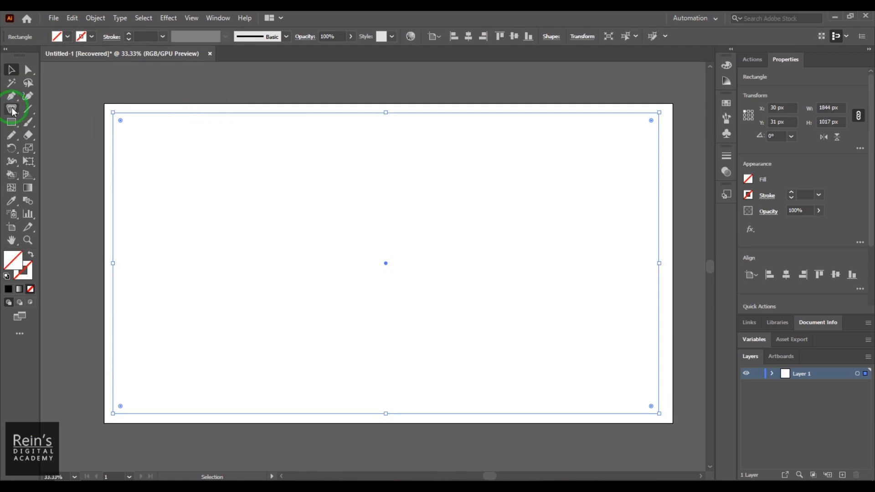
drag(13, 111, 62, 123)
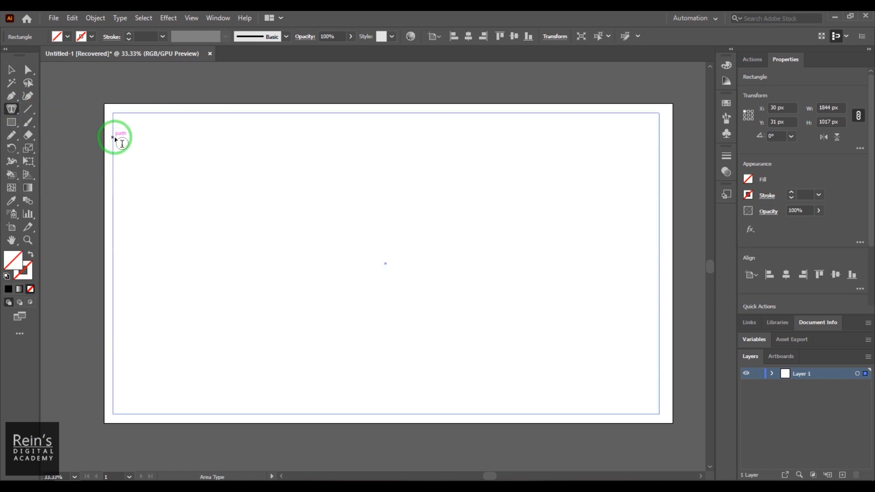
click(122, 144)
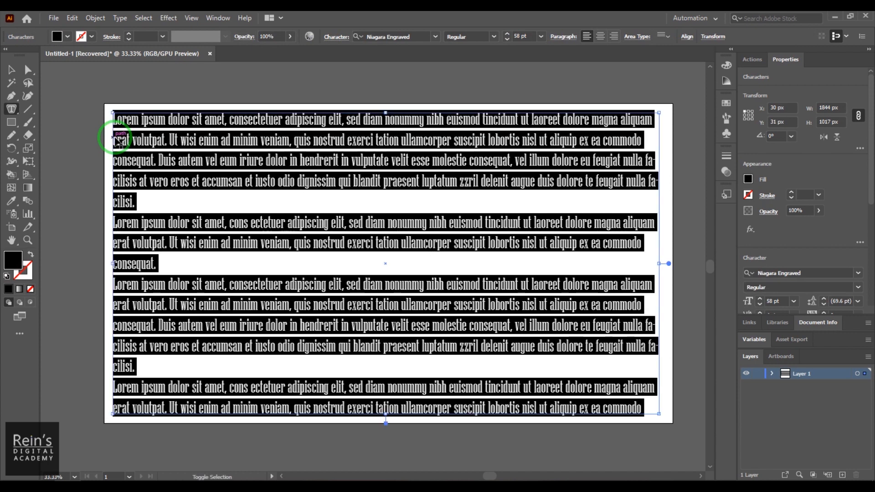
key(ctrl+shift+comma)
key(ctrl+shift+comma)
key(ctrl+shift+period)
key(ctrl+shift+period)
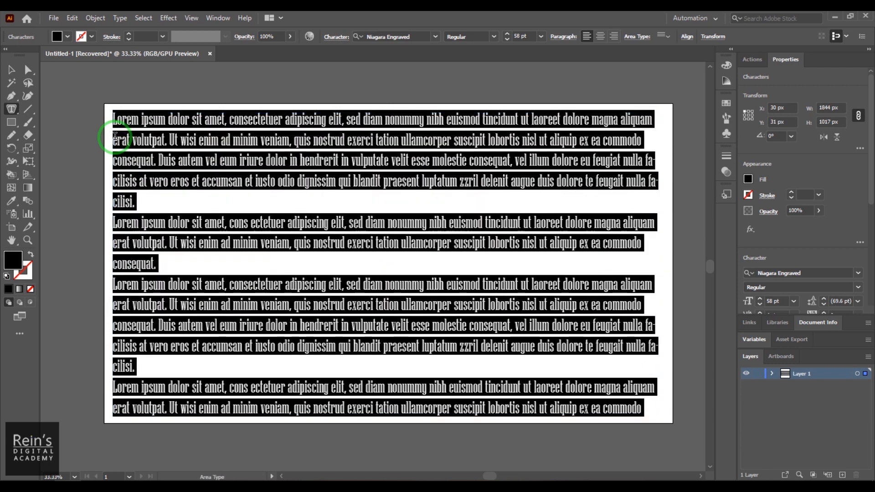
click(12, 70)
click(135, 68)
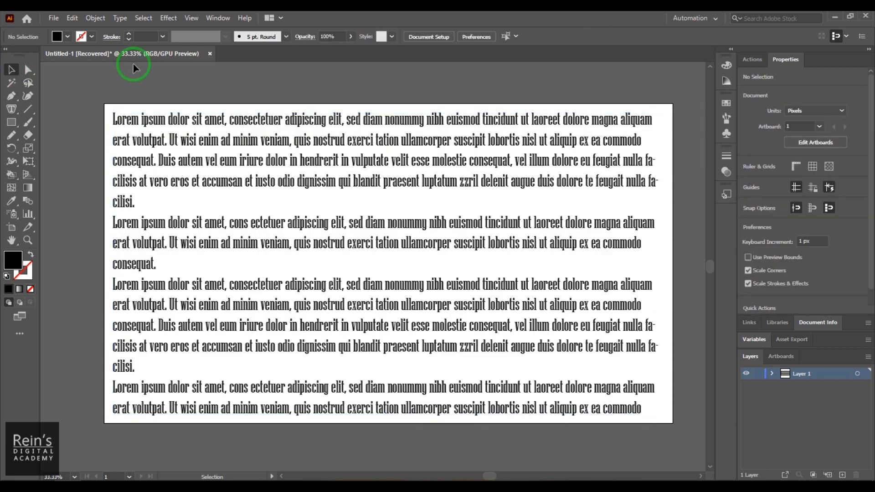
Draw a hexagon over the text with the Polygon tool, about 1192 x 1032 px.
drag(16, 127, 70, 163)
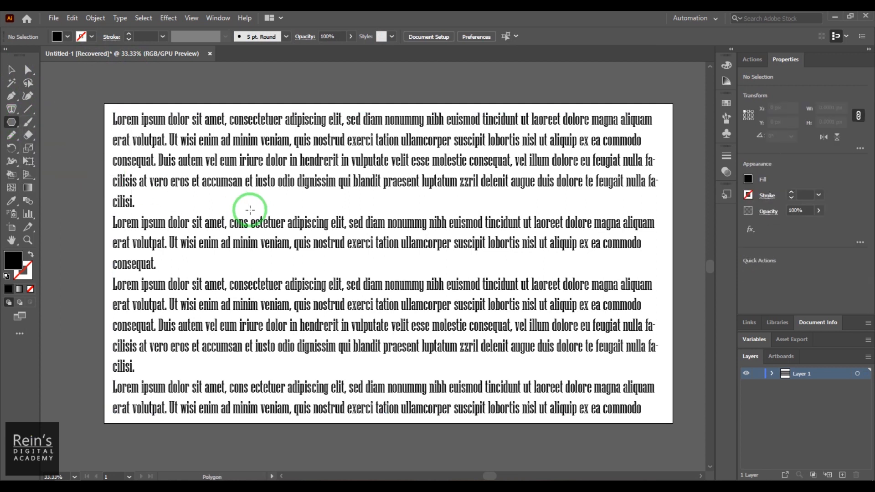
drag(210, 154, 342, 268)
click(13, 70)
drag(263, 201, 452, 310)
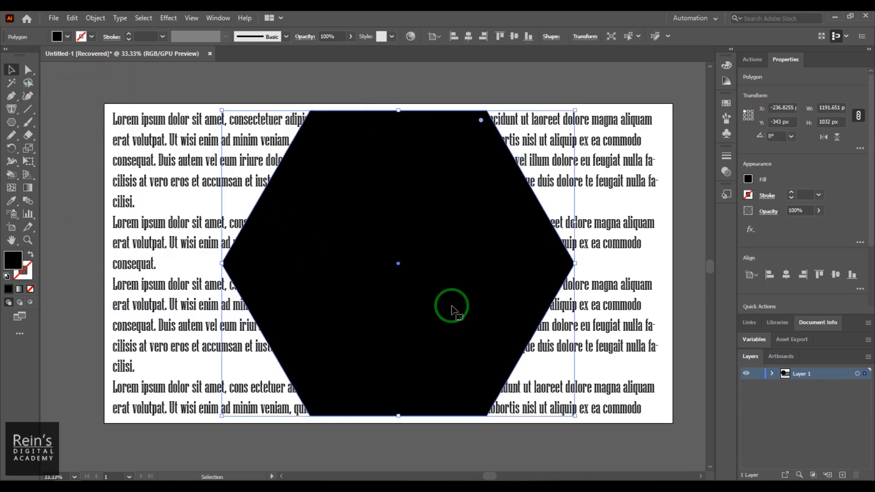
Scale the hexagon down to about 1059 x 917 px and center it horizontally on the artboard.
shift+click(575, 416)
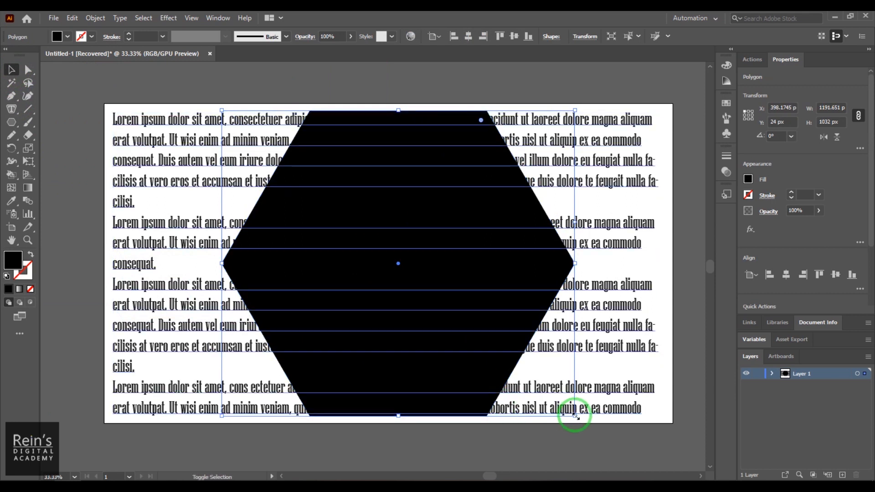
drag(575, 416, 536, 382)
drag(379, 255, 389, 273)
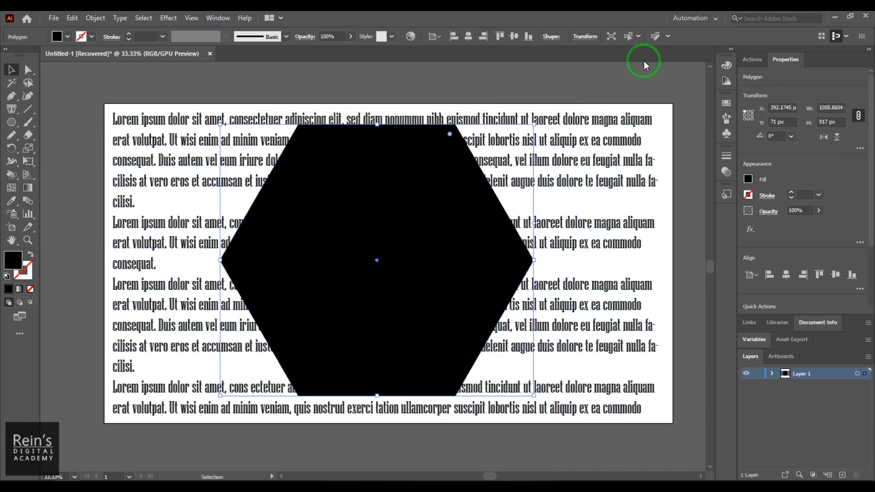
click(470, 38)
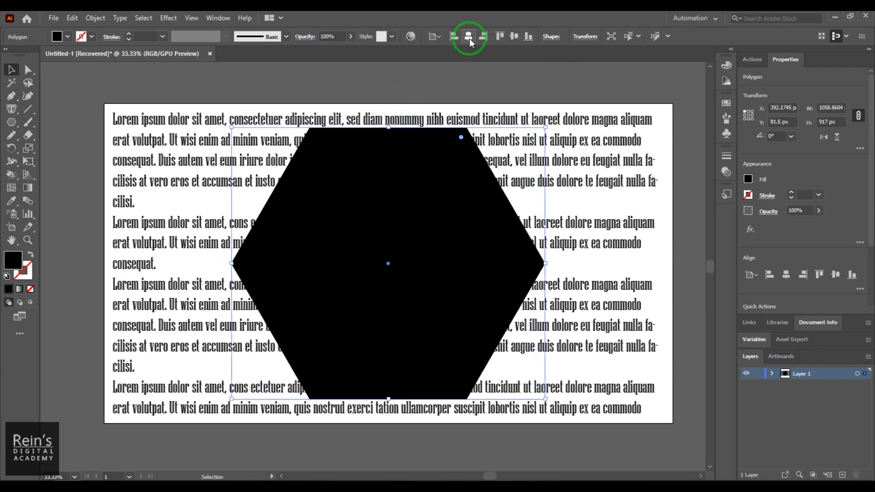
Fill the hexagon with blue.
click(67, 36)
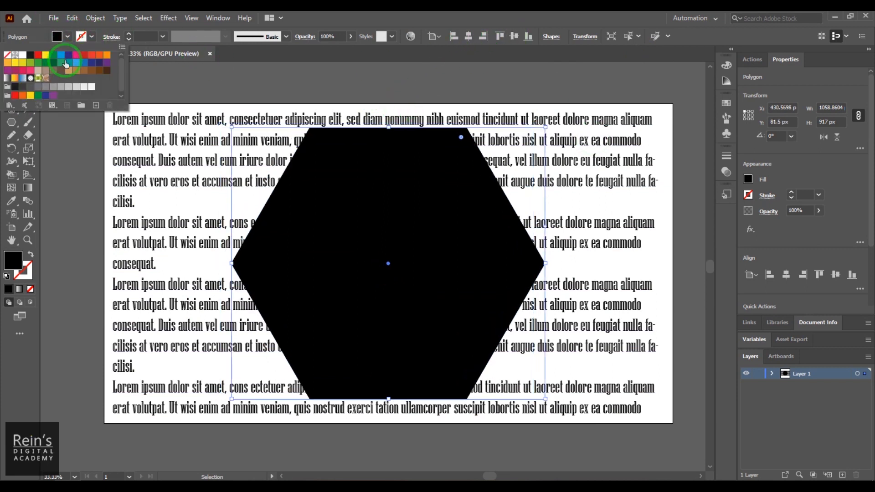
click(60, 55)
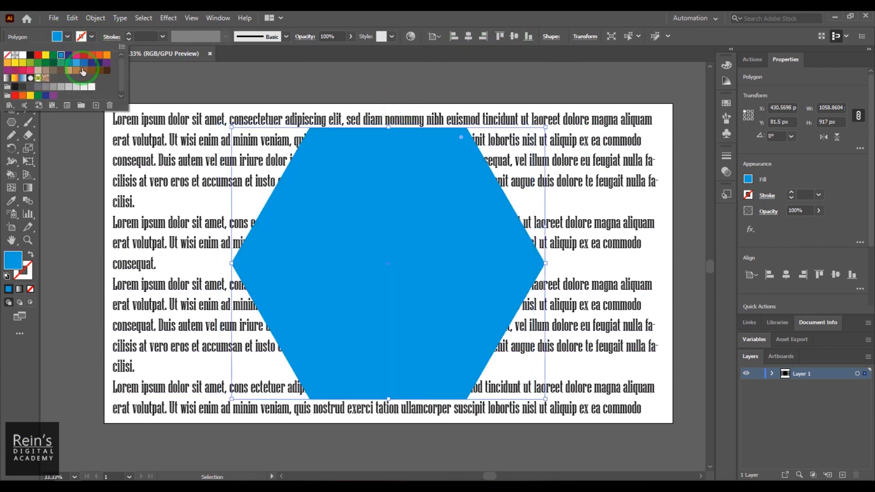
click(308, 75)
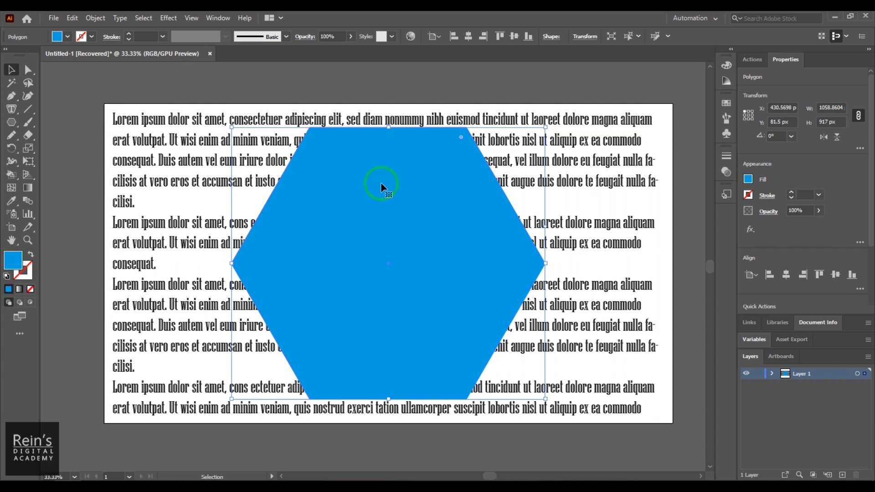
Make a text wrap around the hexagon.
click(407, 98)
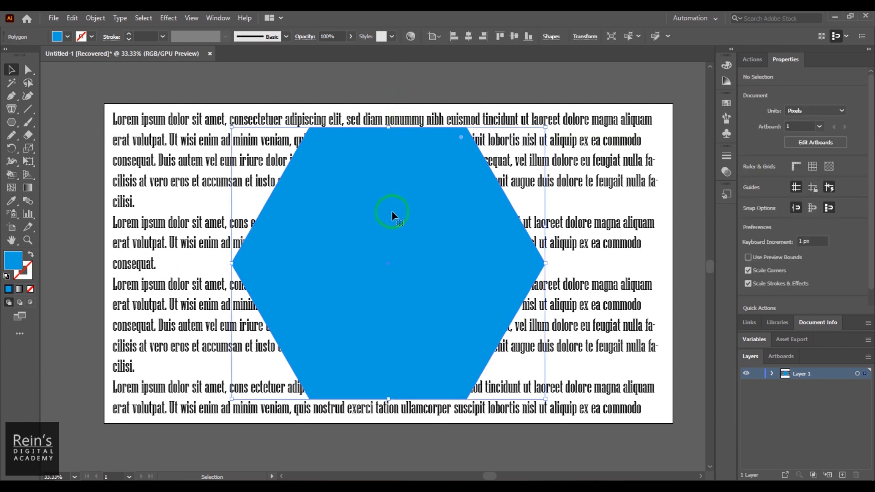
click(96, 18)
mouse_move(204, 374)
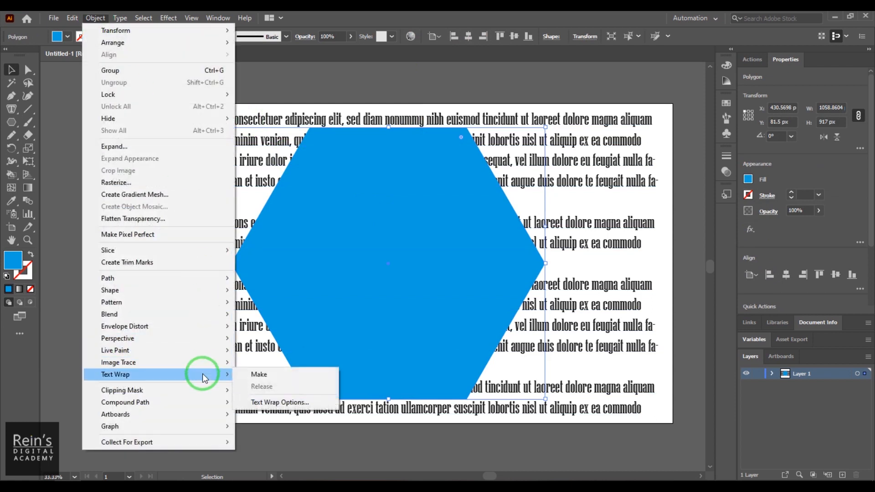
click(252, 375)
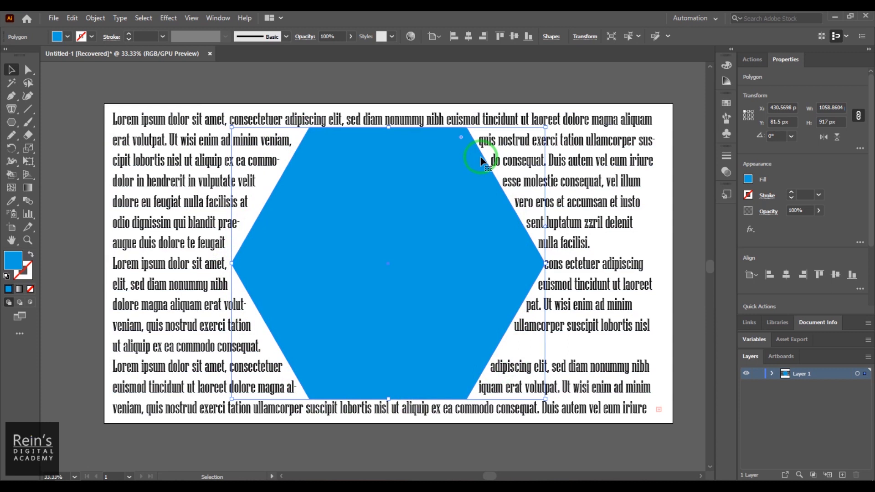
Open the Text Wrap Options and raise the offset to 43 pt.
click(96, 18)
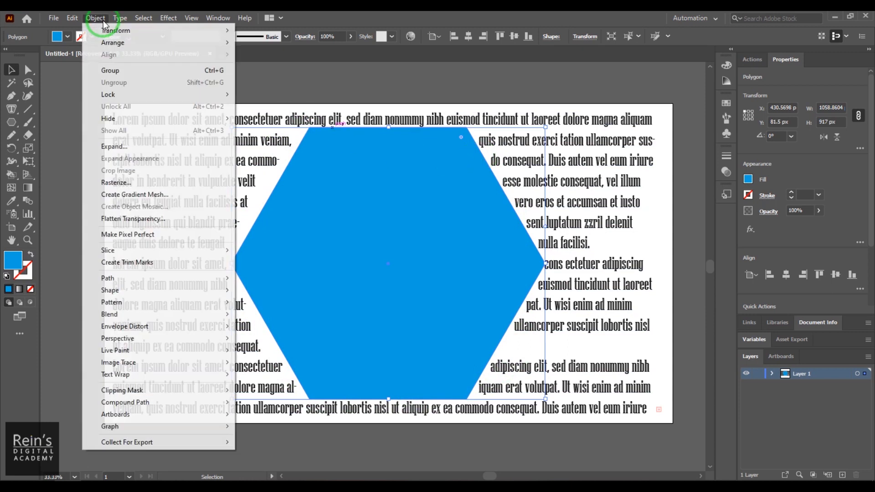
mouse_move(203, 373)
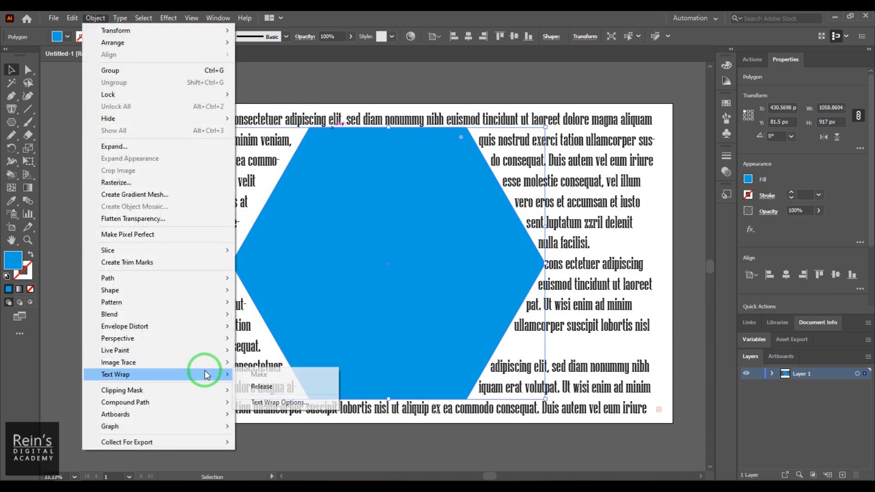
click(288, 402)
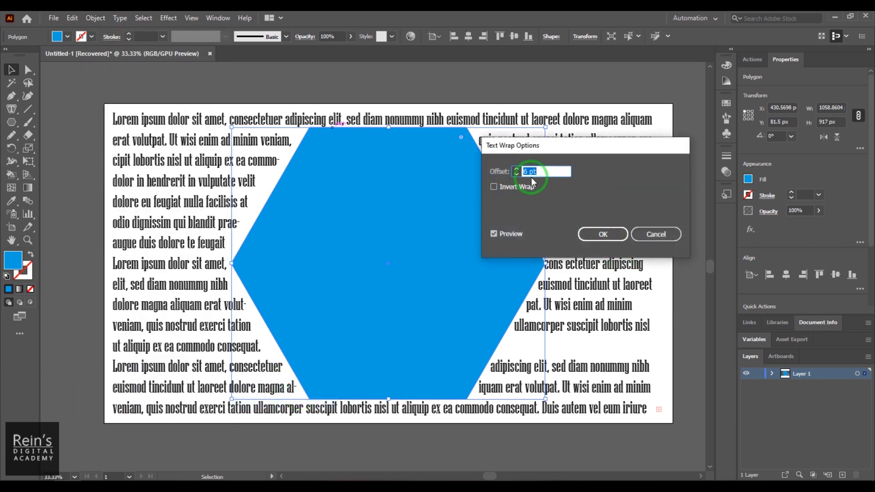
text(10)
key(Tab)
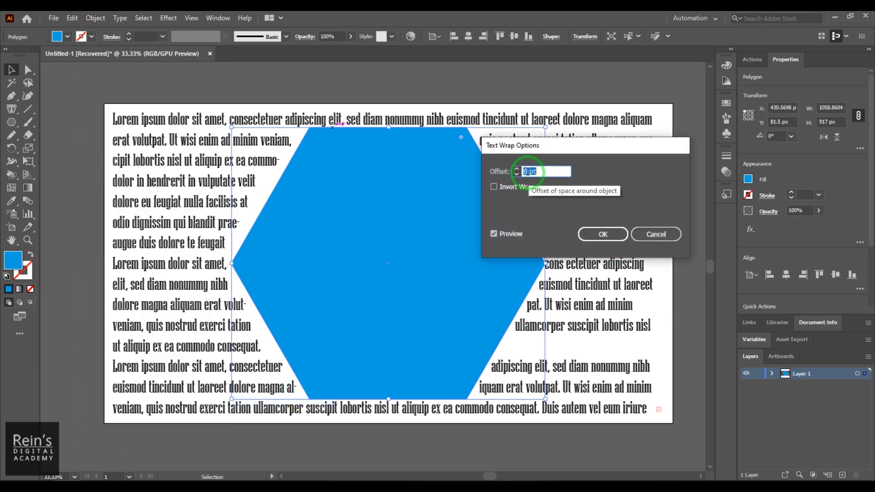
scroll(528, 172, up, 18)
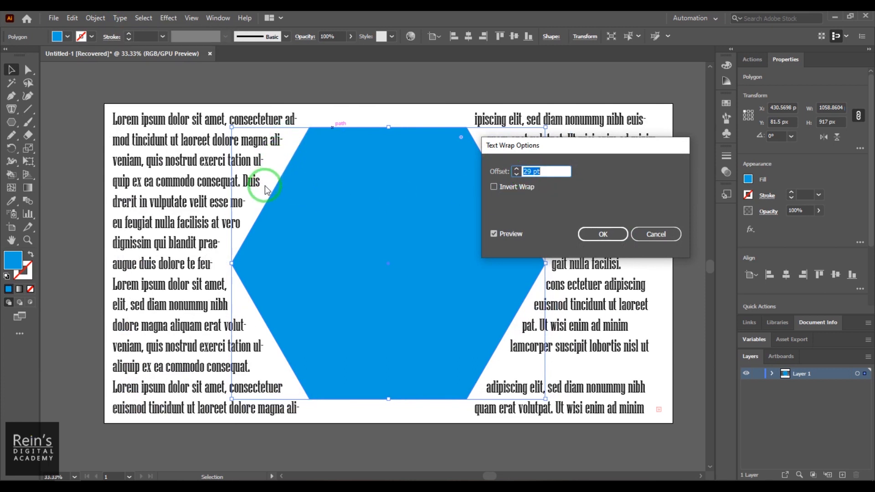
scroll(528, 172, up, 14)
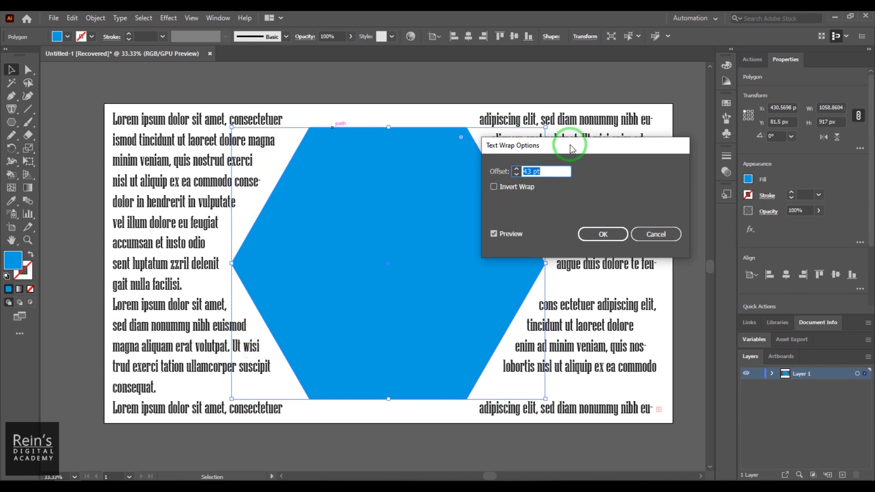
Enable Invert Wrap, set the offset to 2 pt, and apply the text wrap options.
drag(571, 148, 587, 89)
click(540, 129)
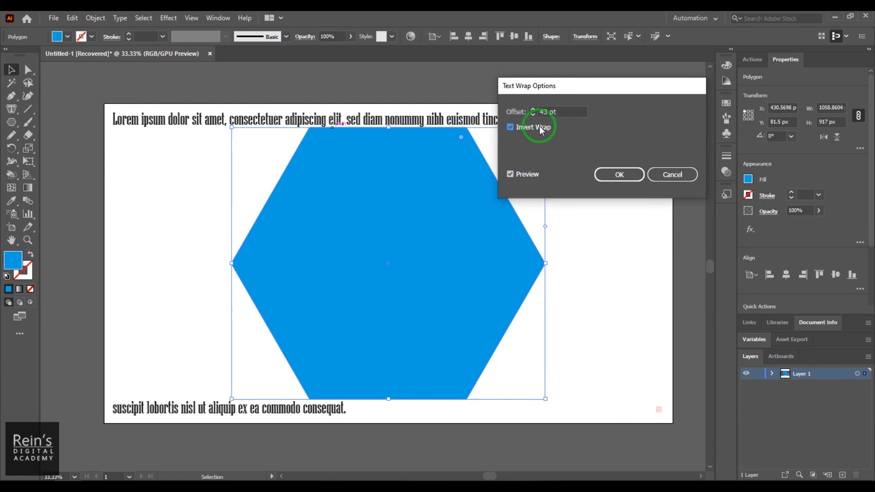
click(533, 114)
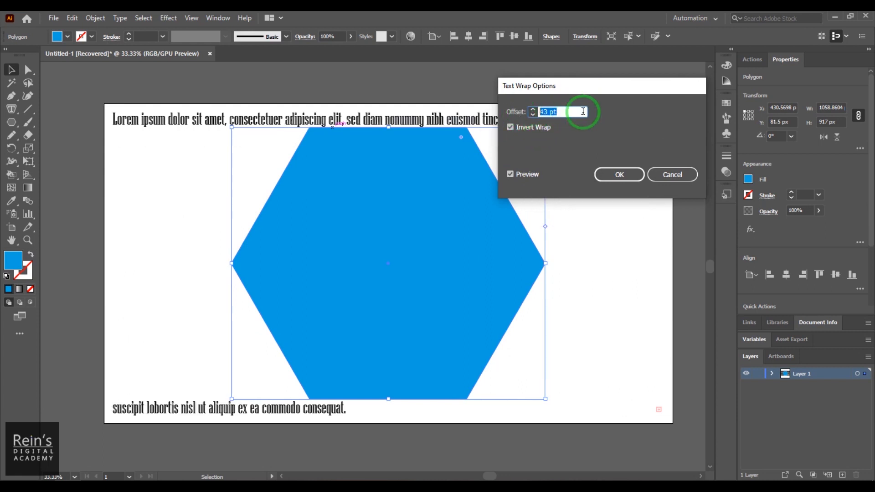
key(Down)
key(Down)
key(Down)
key(Down)
key(Down)
key(Down)
key(Down)
key(Down)
key(Down)
key(Down)
key(Down)
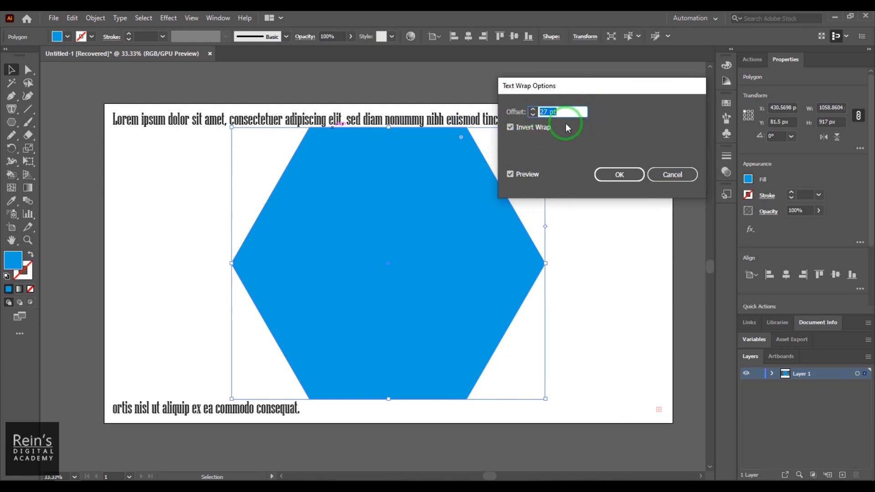
text(2)
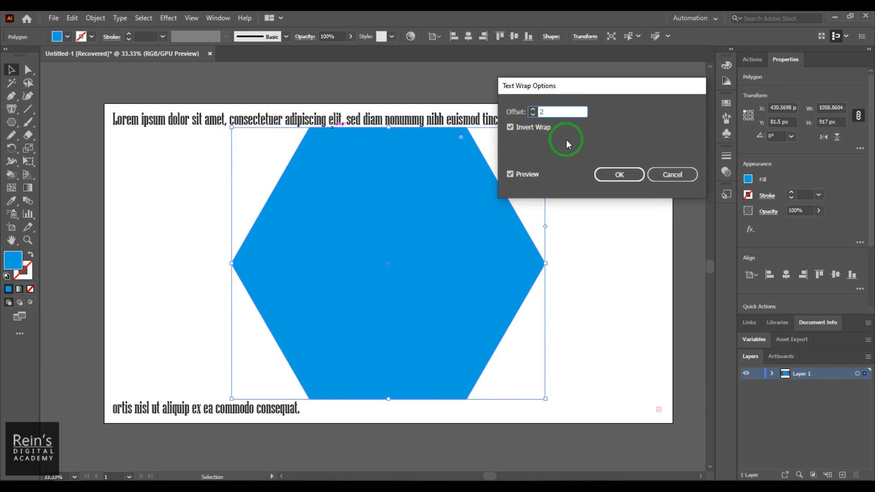
click(529, 178)
click(529, 178)
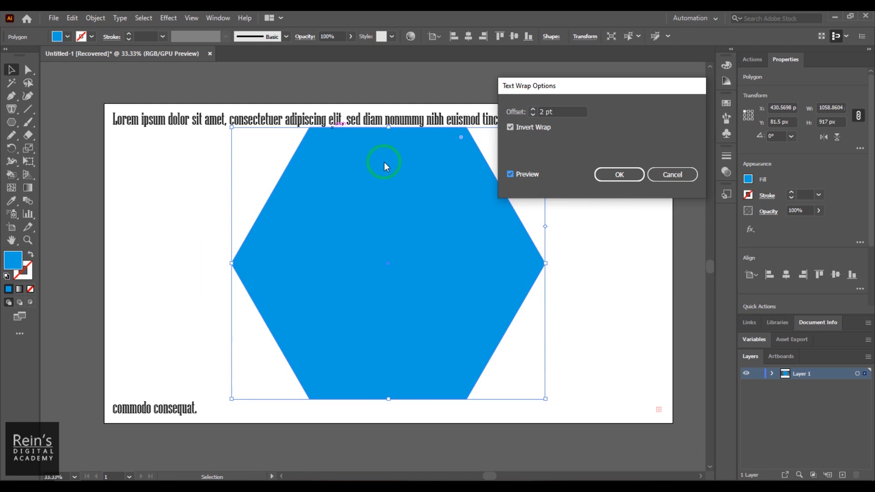
click(612, 177)
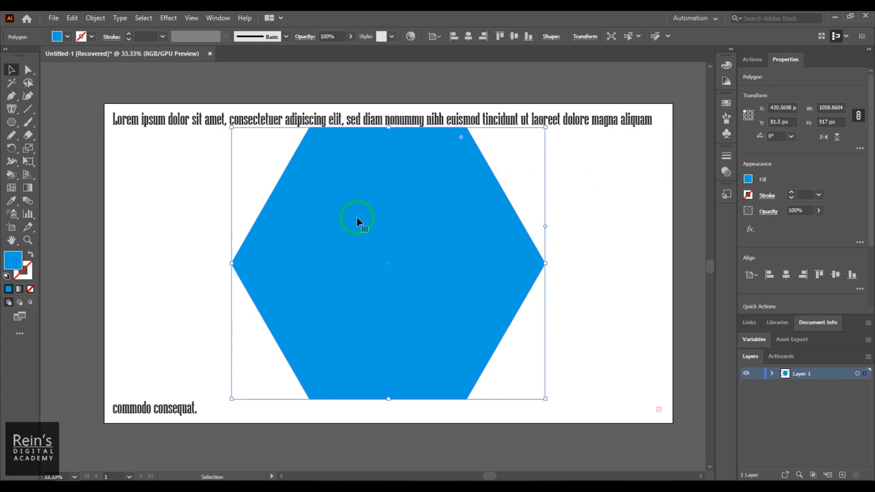
Temporarily remove the hexagon's fill to see the inverted wrap, then restore the blue fill.
click(68, 37)
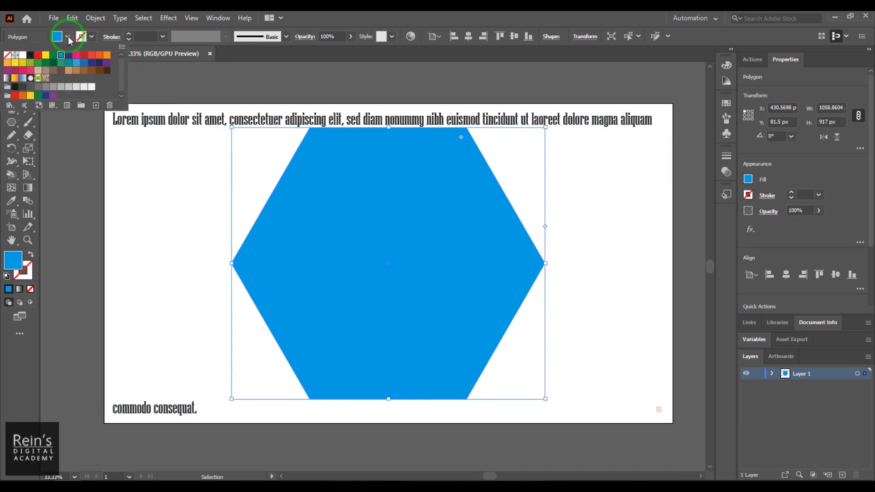
click(7, 54)
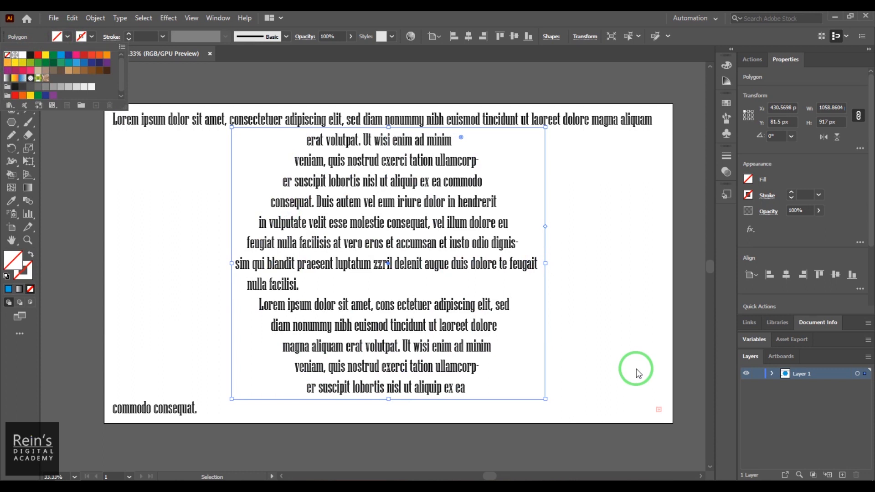
click(68, 37)
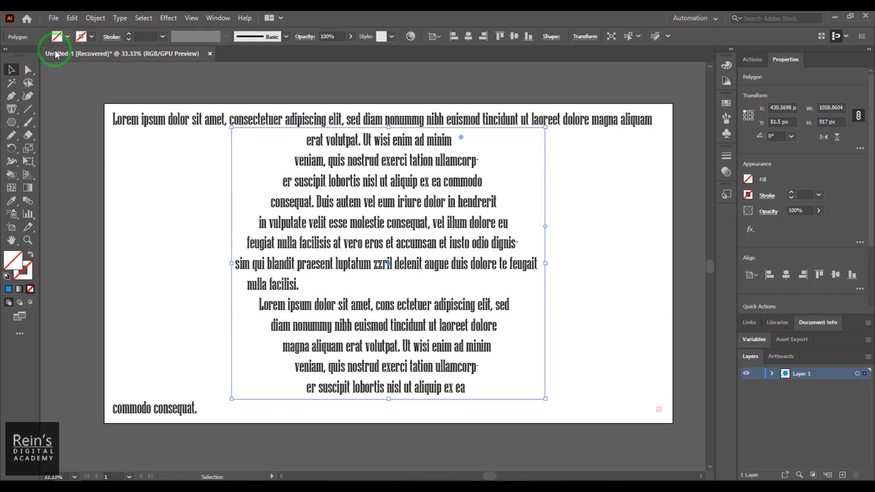
click(67, 36)
click(64, 57)
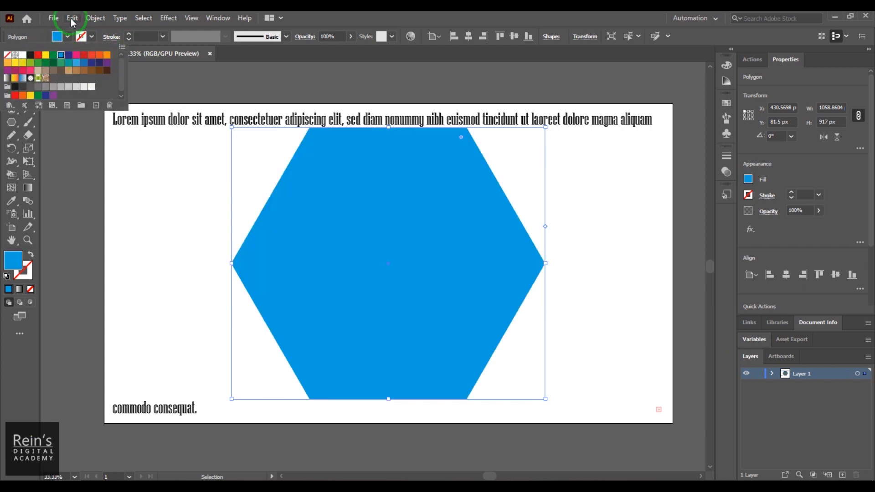
Open the Text Wrap Options for the hexagon, turn off Invert Wrap, and apply.
click(95, 18)
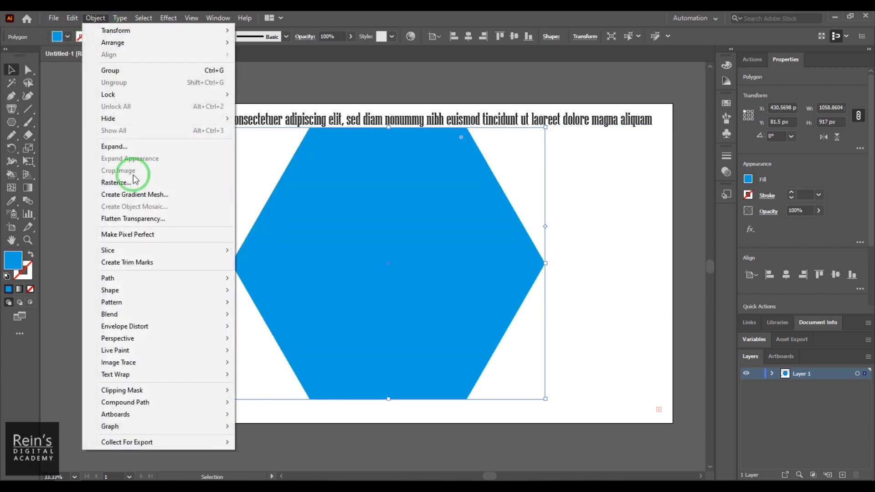
mouse_move(196, 375)
click(289, 402)
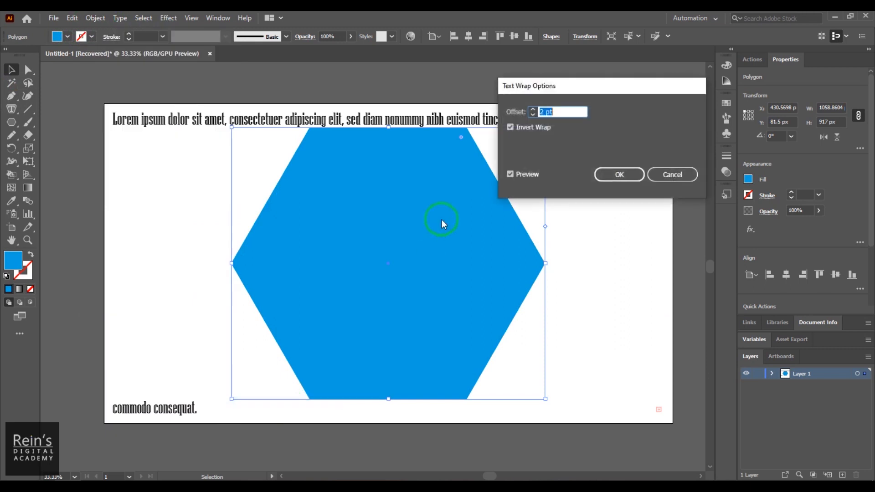
click(511, 127)
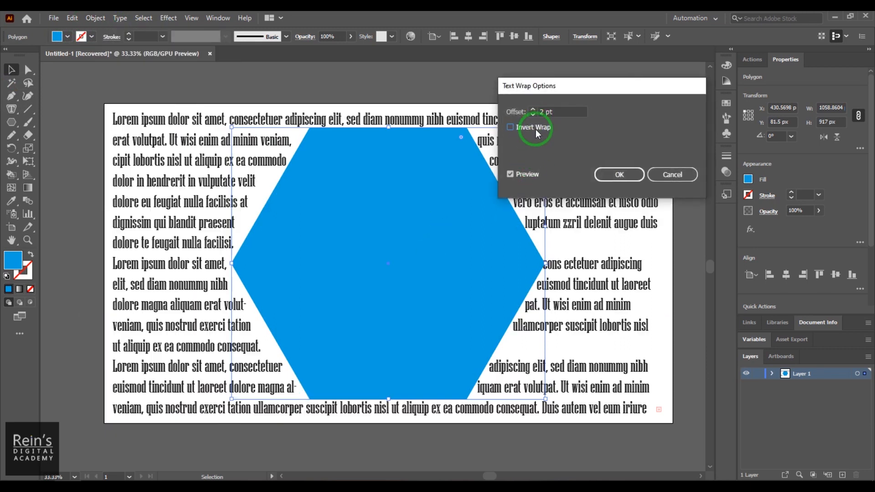
click(617, 175)
Release the text wrap from the hexagon.
click(85, 18)
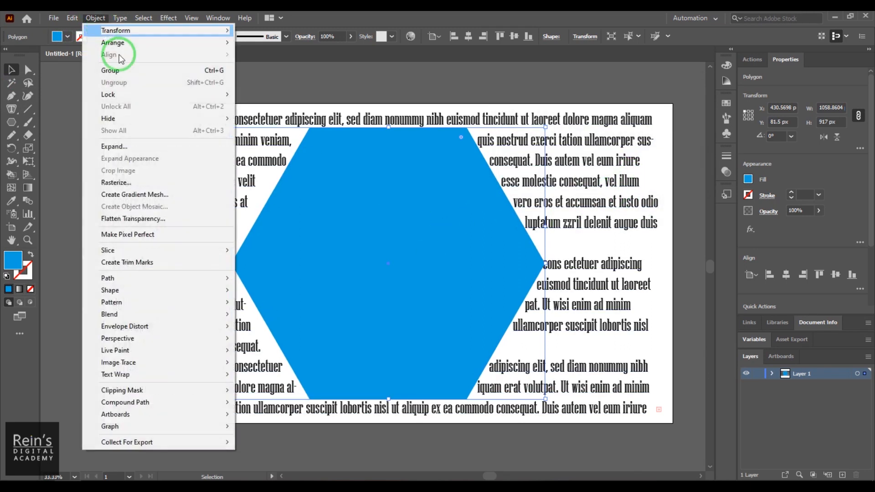
mouse_move(172, 375)
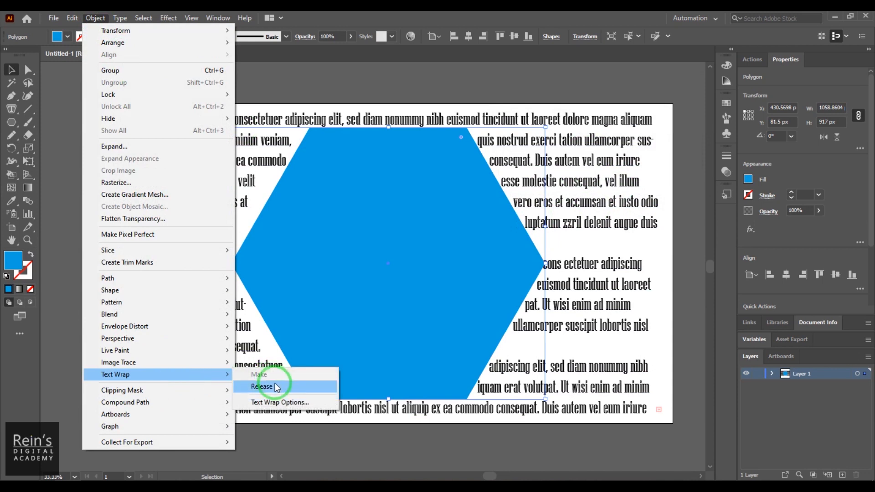
click(262, 387)
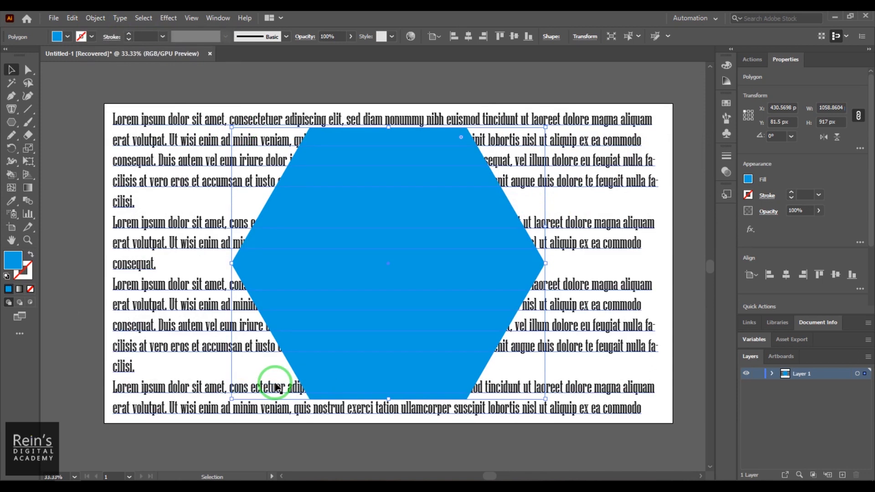